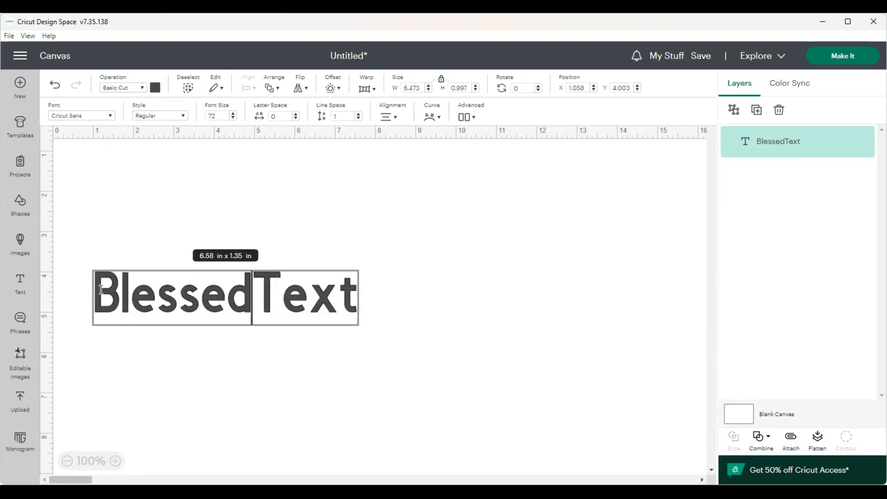
Step: Remove the leftover word "Text" so the text reads "Blessed", and move it toward the middle of the canvas
key(Delete)
key(Delete)
key(Delete)
key(Delete)
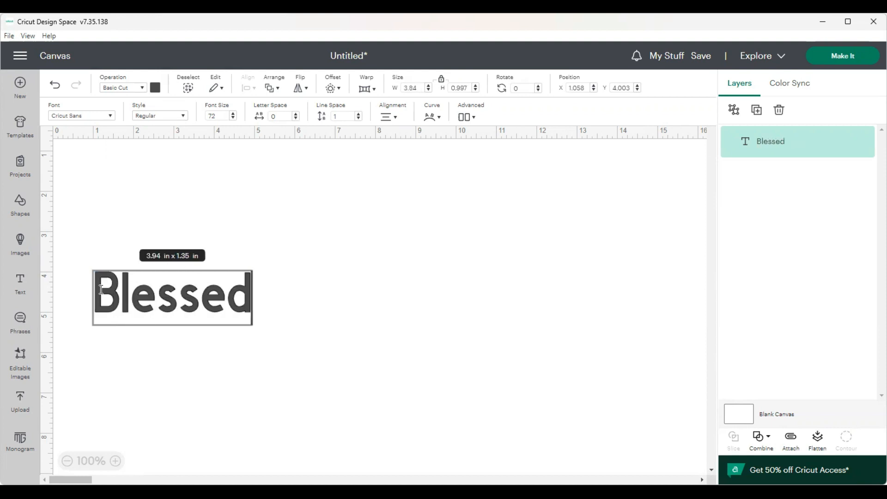
click(244, 353)
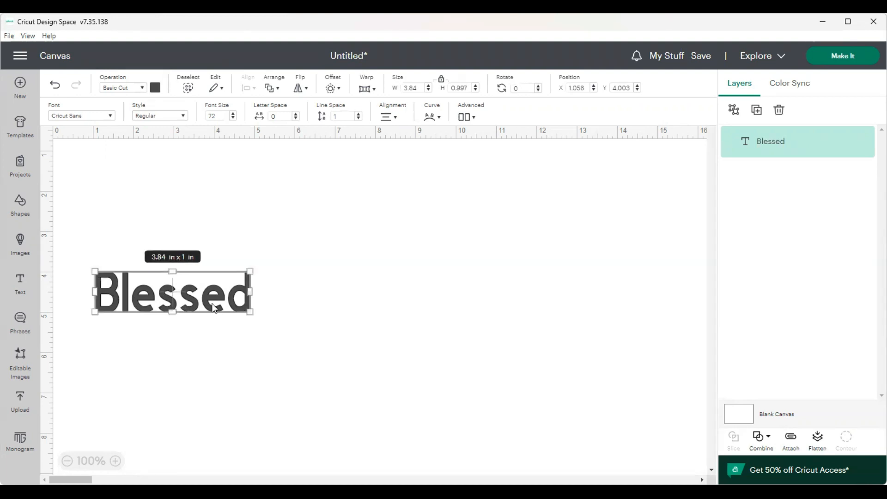
drag(214, 310, 324, 283)
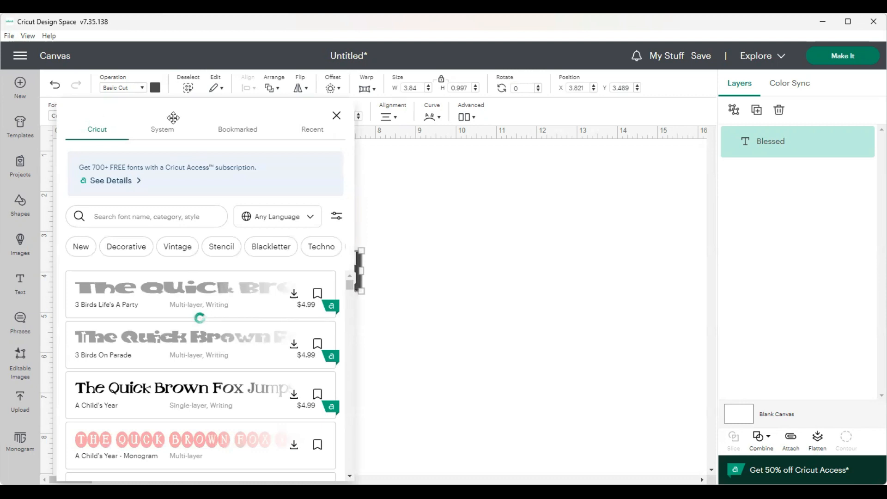
Step: Set the "Blessed" text in the Freshman system font and enlarge it to about 7.22 x 1.51 in
click(166, 133)
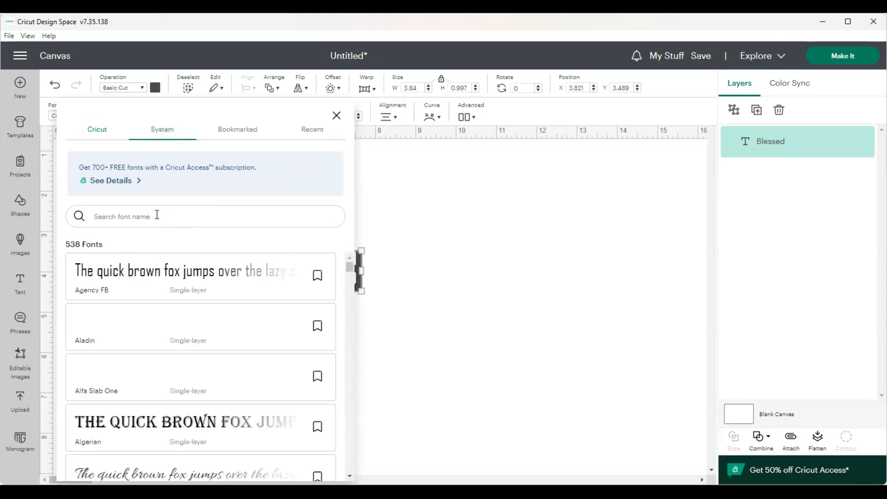
text(freshman)
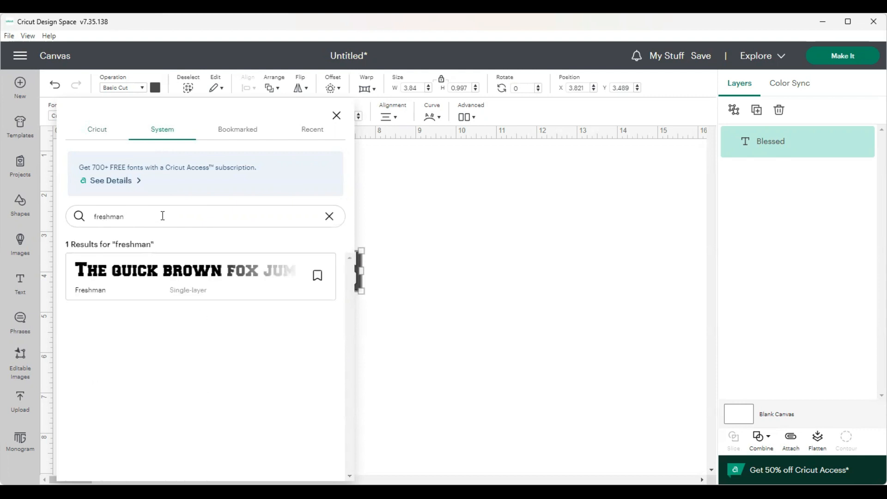
click(192, 279)
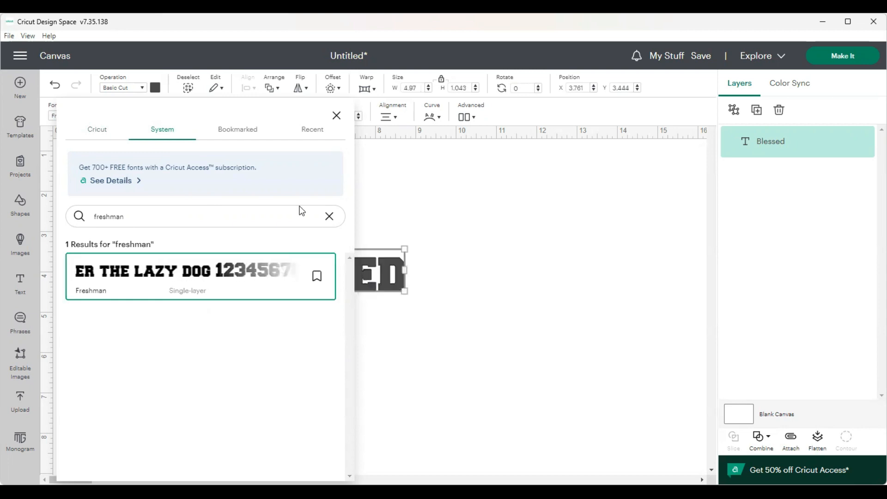
click(336, 115)
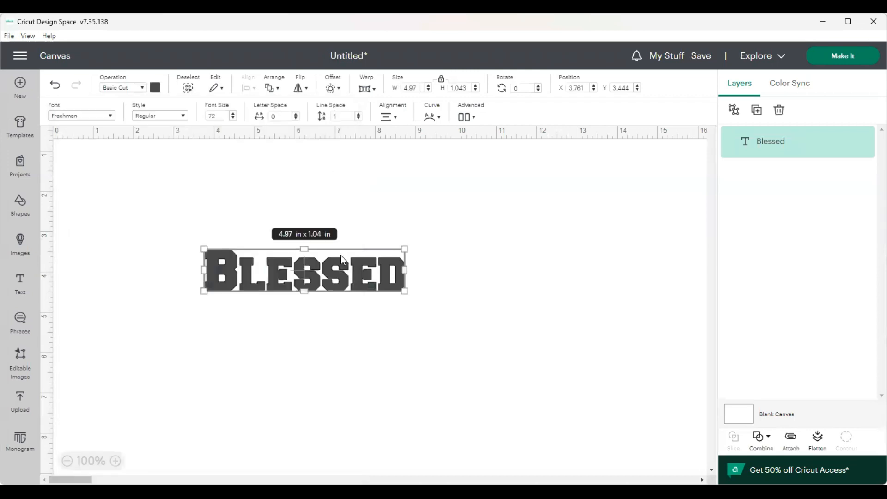
drag(405, 291, 473, 313)
click(445, 231)
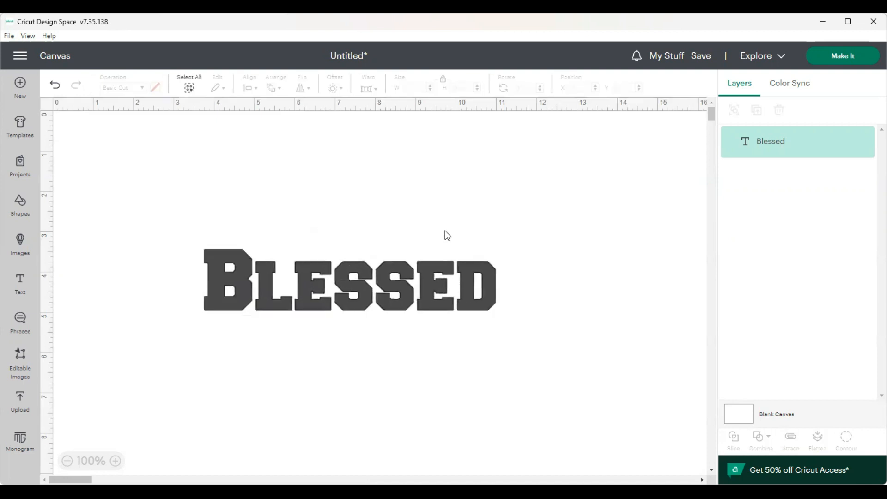
Step: Create a 0.10 in offset around the "Blessed" text with rounded corners and welded offsets
click(407, 281)
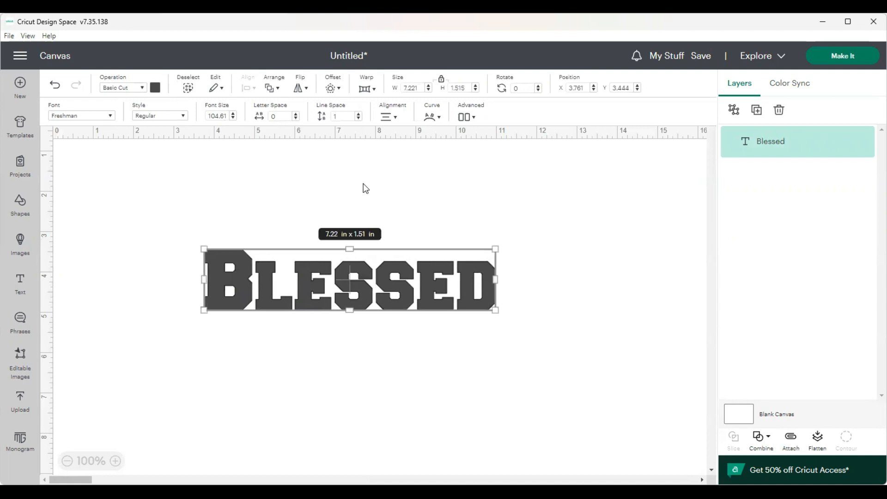
click(340, 90)
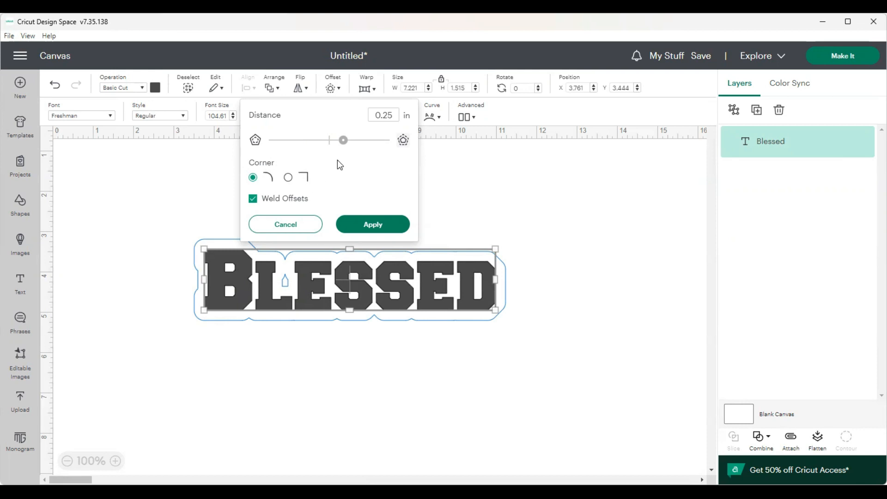
click(396, 114)
key(BackSpace)
key(BackSpace)
text(10)
key(Return)
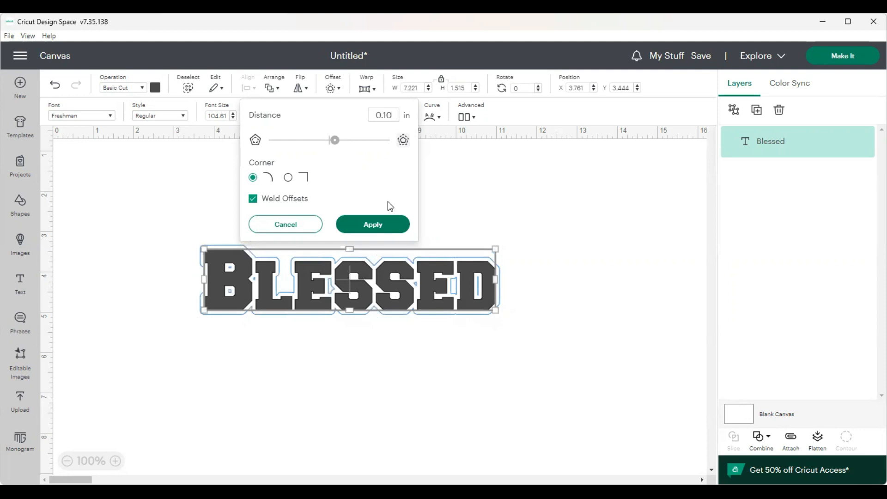
click(386, 224)
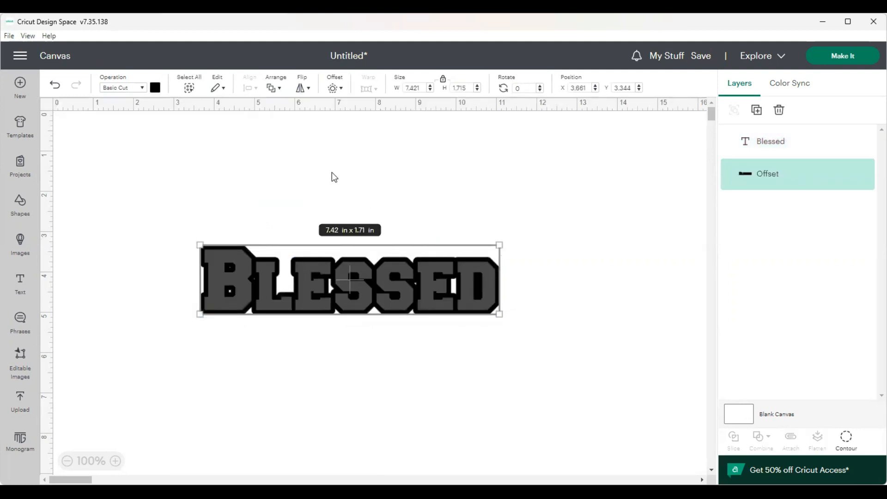
Step: Create a second 0.10 in offset with rounded corners around the first offset shape
click(333, 89)
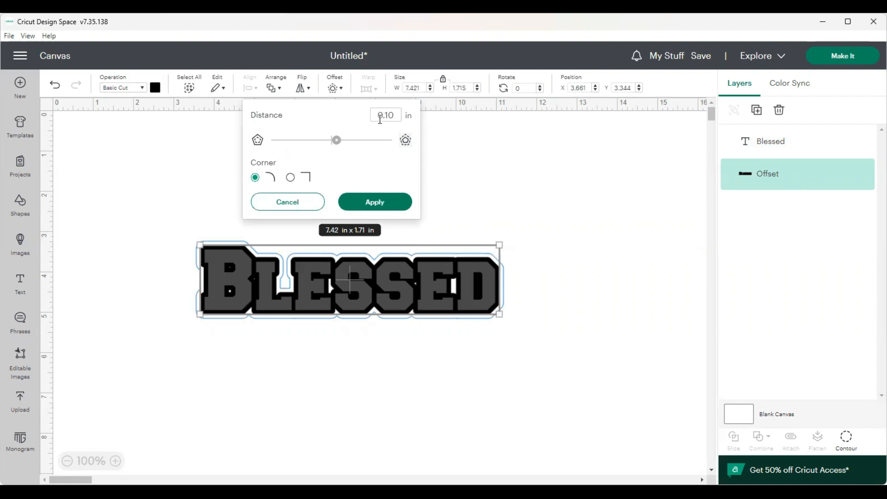
click(378, 204)
click(426, 178)
Step: Move the "Blessed" text below the offset shapes and slice the two offsets with each other
click(399, 277)
drag(399, 280, 390, 385)
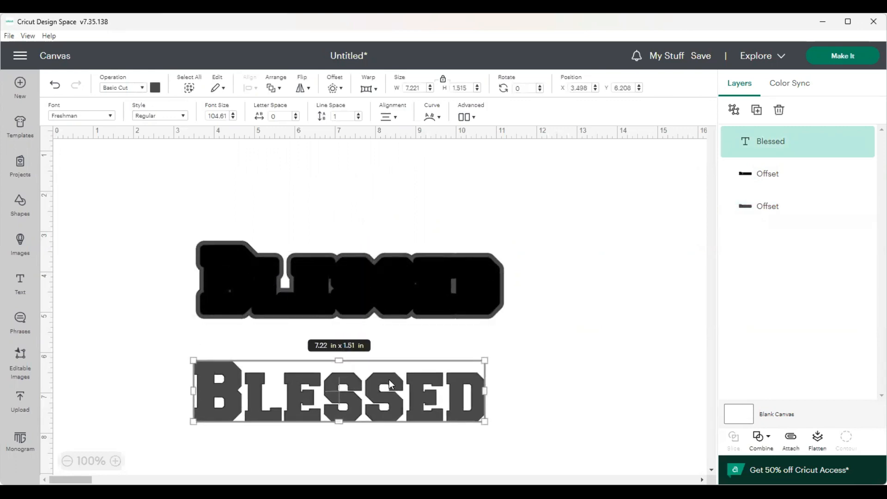
drag(379, 378, 380, 387)
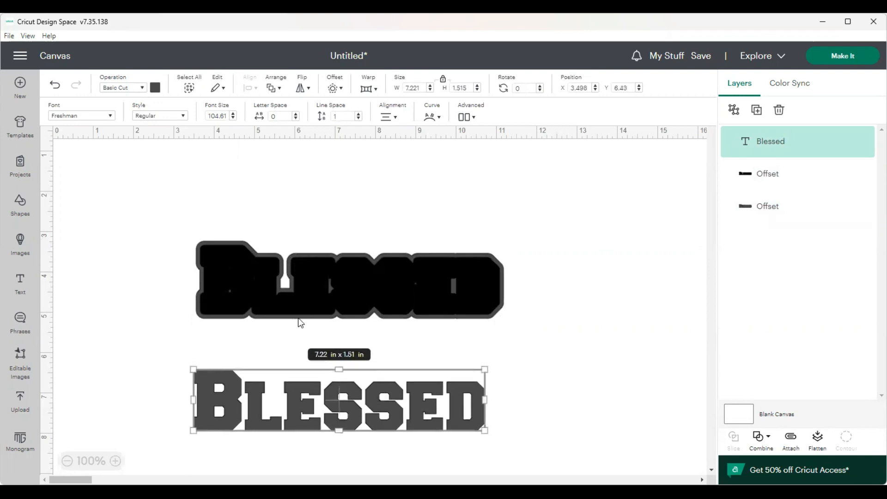
drag(172, 218, 531, 336)
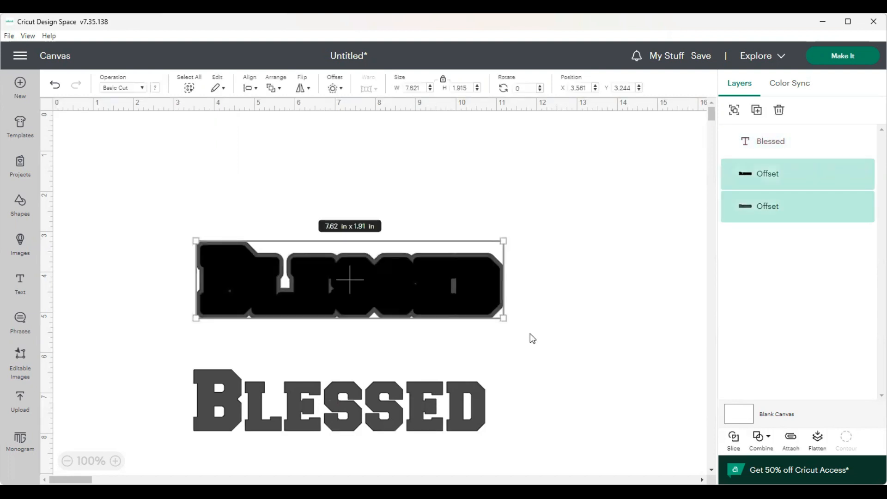
click(734, 441)
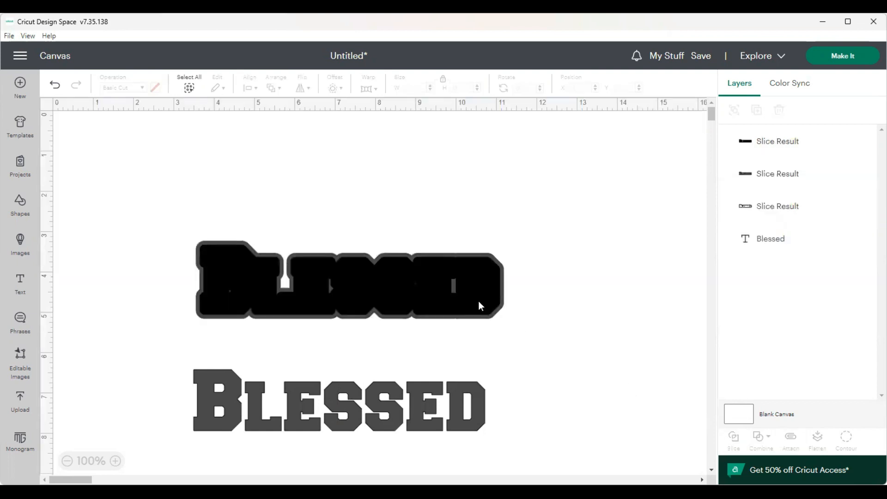
Step: Move the two solid slice results up and away from the outline, and place the "Blessed" text inside the outline
drag(478, 301, 581, 204)
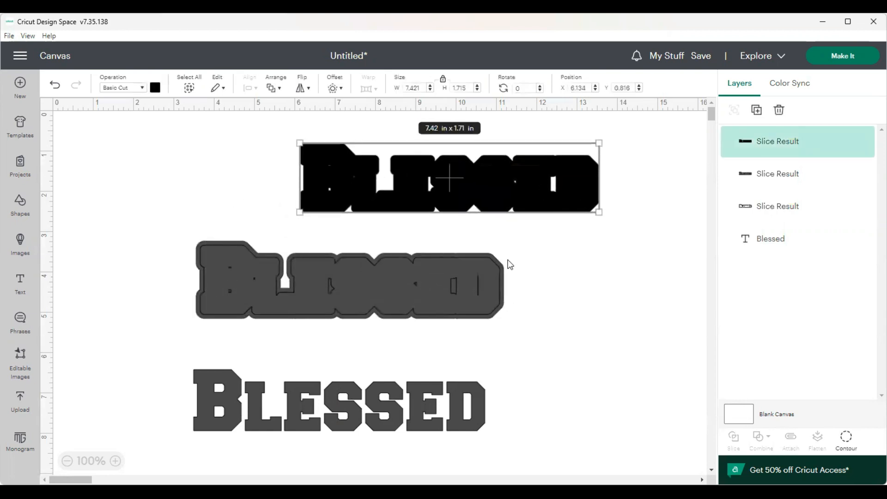
drag(487, 281, 620, 154)
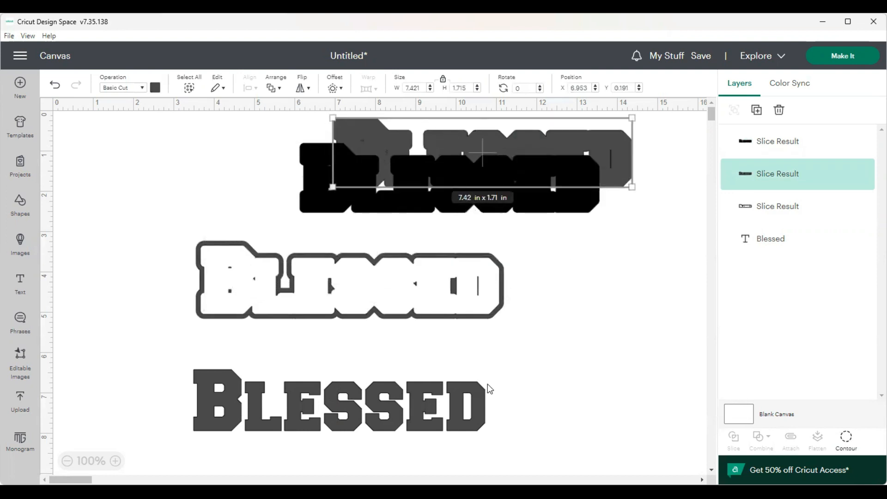
drag(475, 395, 487, 275)
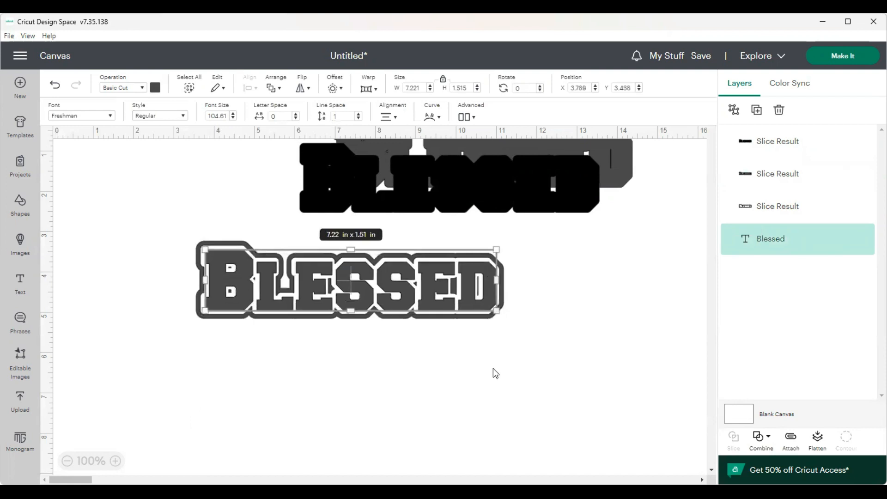
click(492, 395)
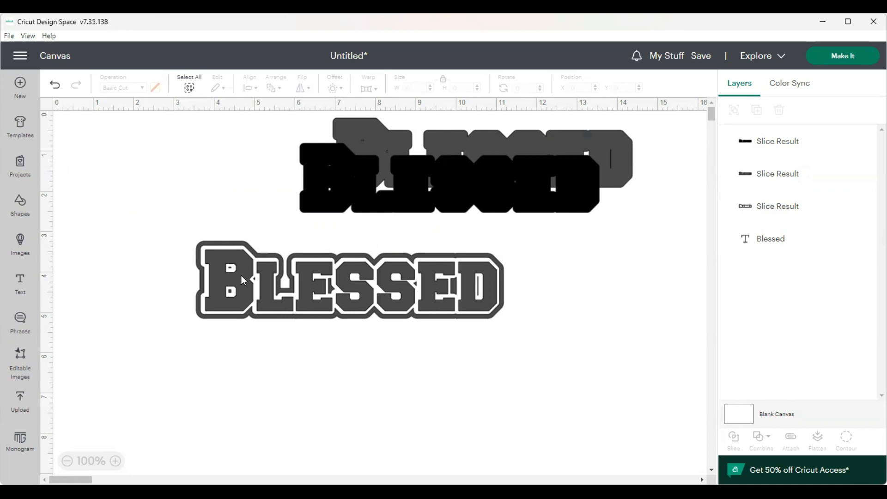
Step: Move the outline slice result below the text and hide the small leftover contours inside it, keeping the two main border contours
click(395, 282)
drag(396, 287, 396, 373)
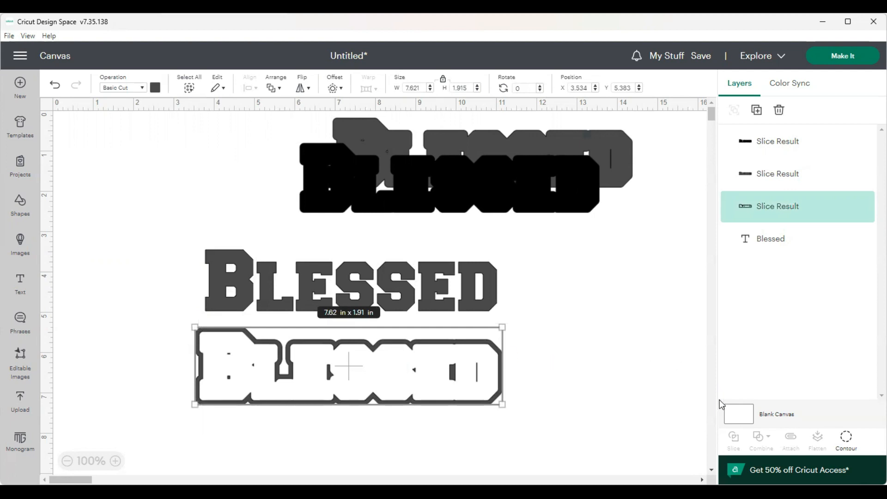
click(847, 436)
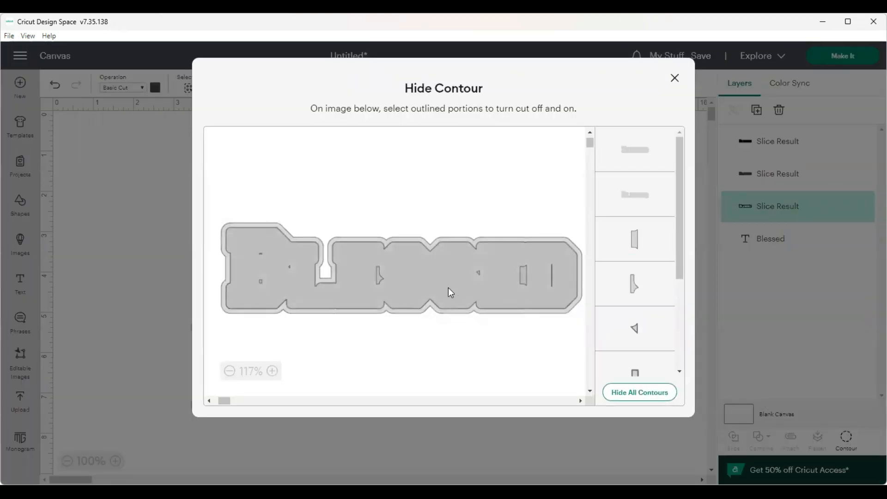
click(378, 275)
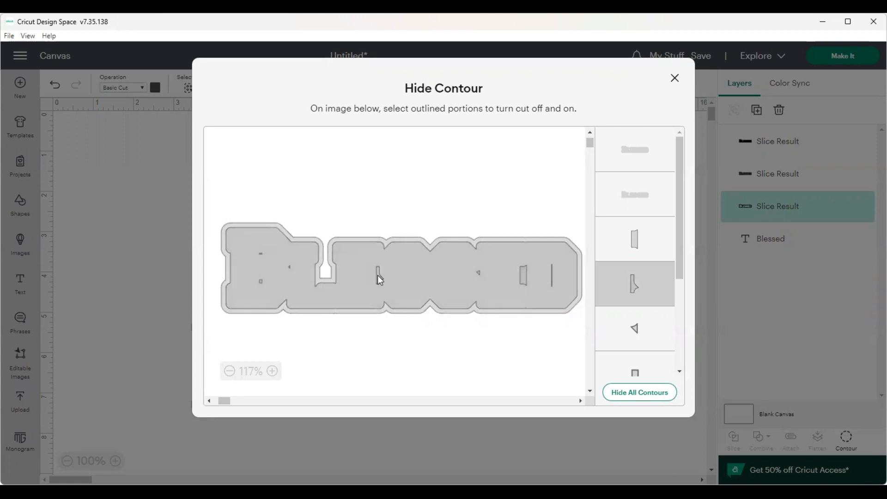
click(479, 273)
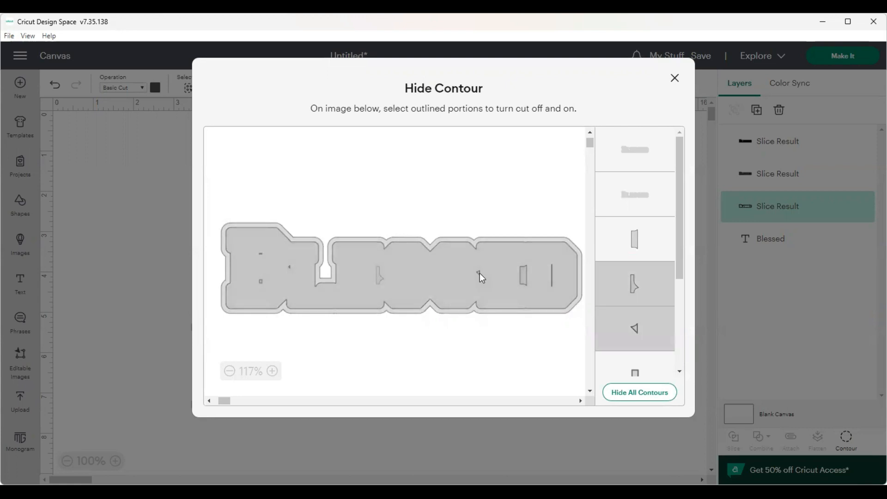
click(525, 282)
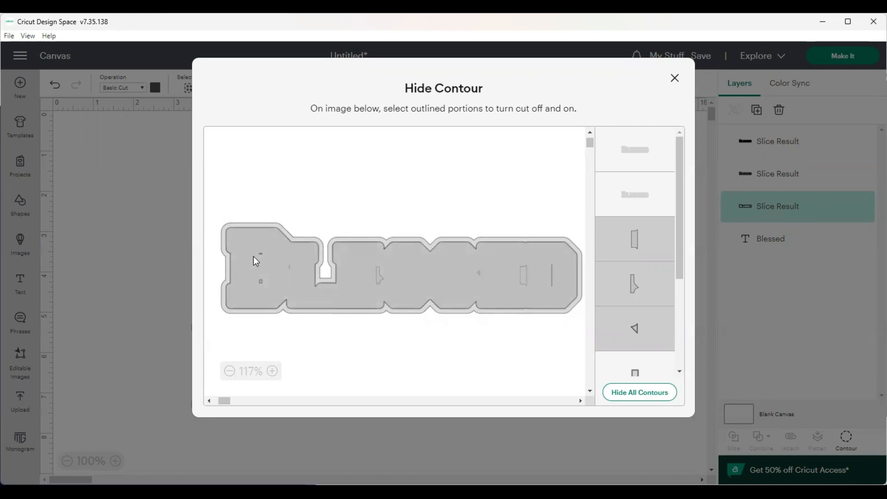
click(261, 279)
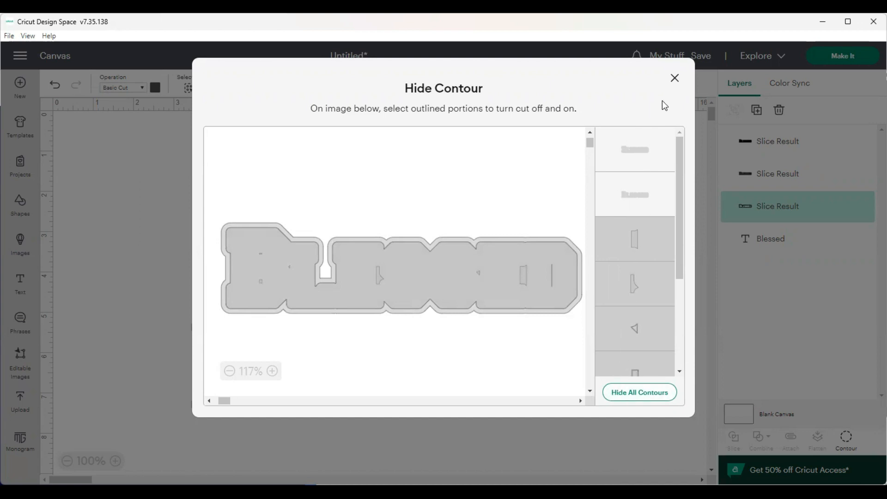
click(674, 78)
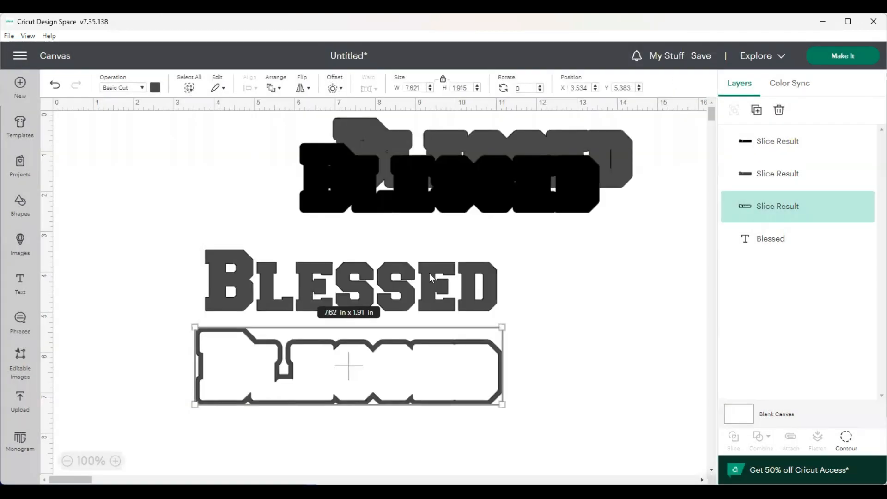
Step: Place the "Blessed" text inside the cleaned outline and delete the two solid slice results above
drag(428, 273, 429, 358)
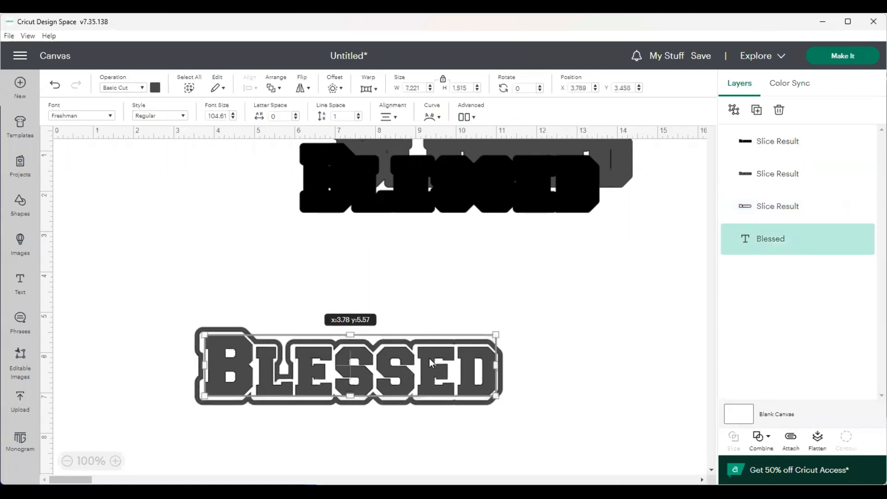
click(617, 325)
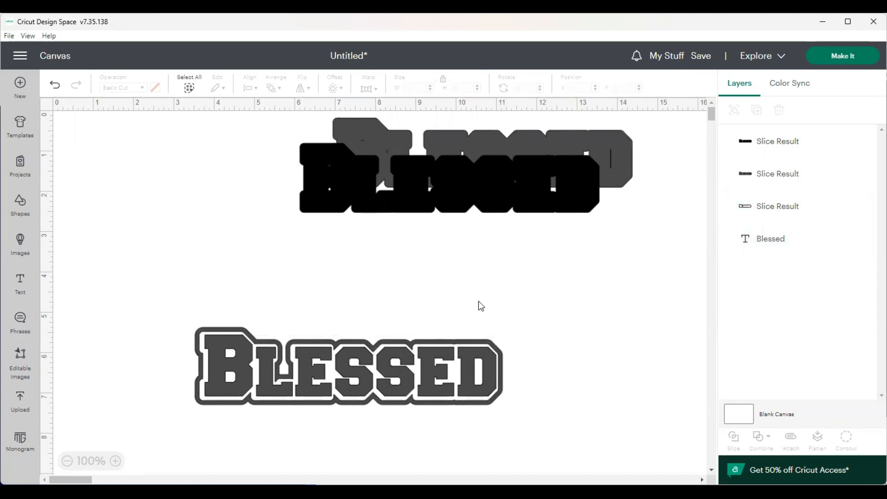
drag(259, 158, 629, 217)
key(Delete)
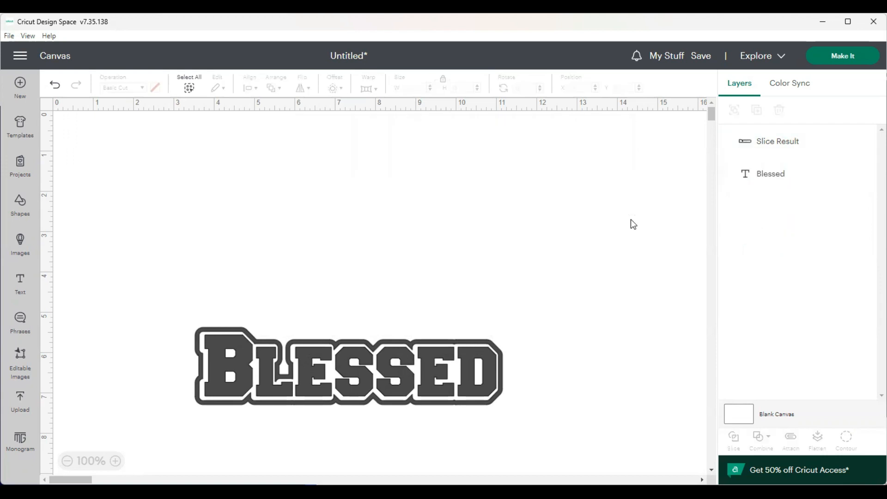
Step: Add a second "Blessed" text in Freshman and position it above the outlined design
click(20, 282)
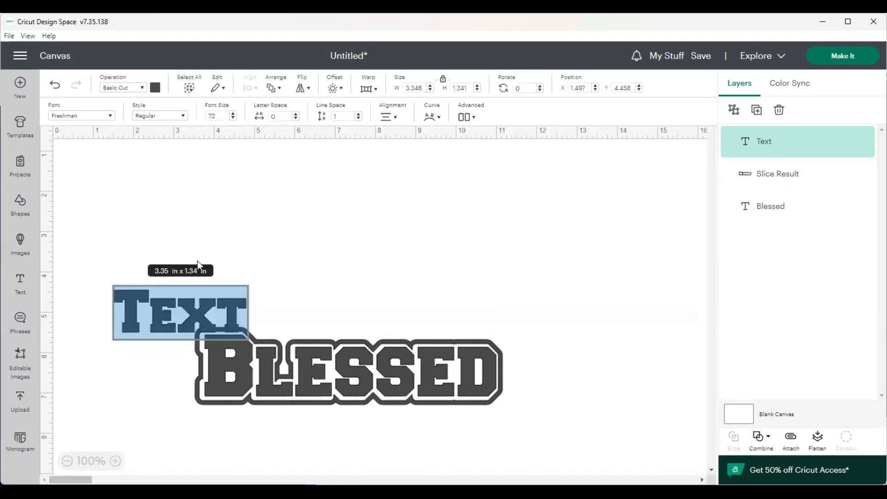
text(Bless)
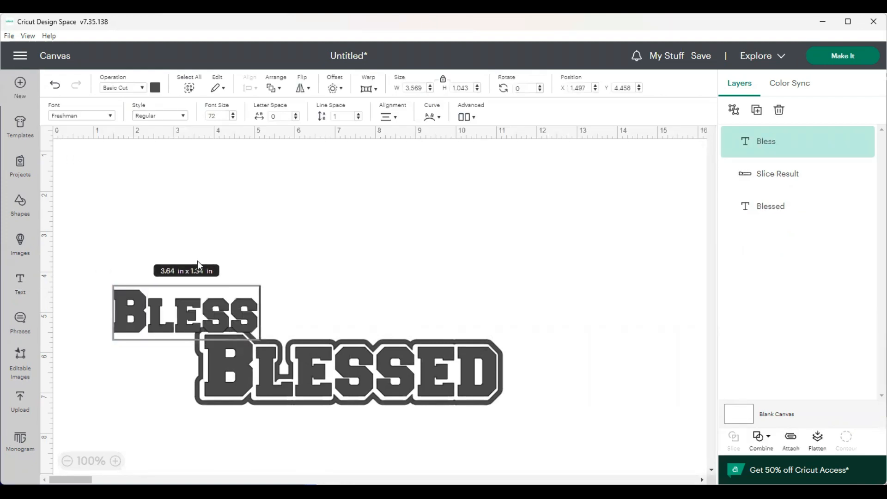
text(ed)
click(399, 278)
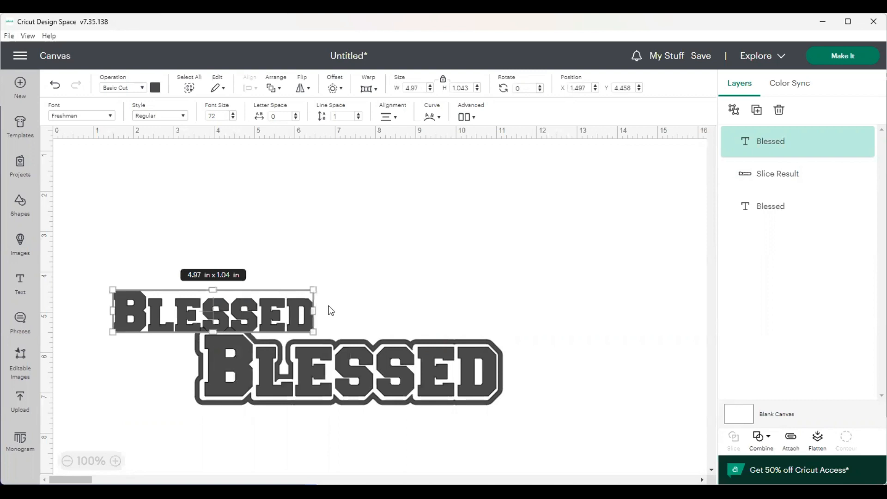
drag(293, 320, 362, 263)
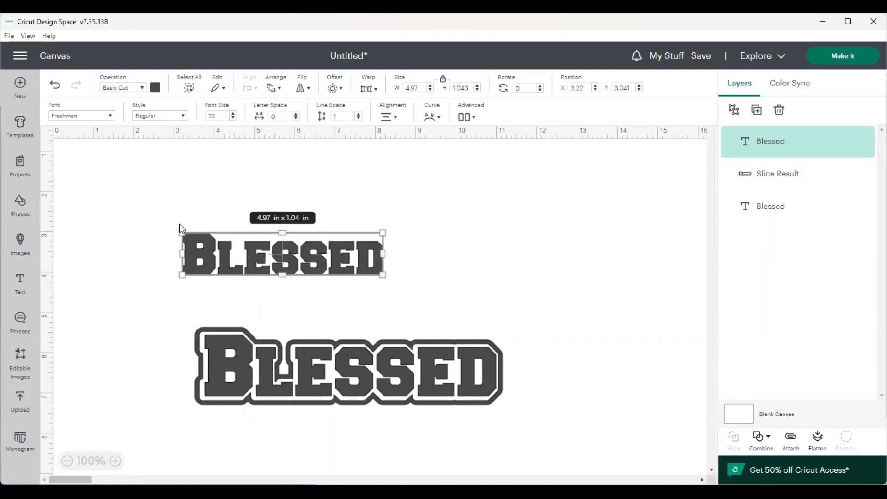
Step: Change the second "Blessed" text's font to Great Vibes and enlarge it to about 6.46 in wide above the outlined design
click(102, 117)
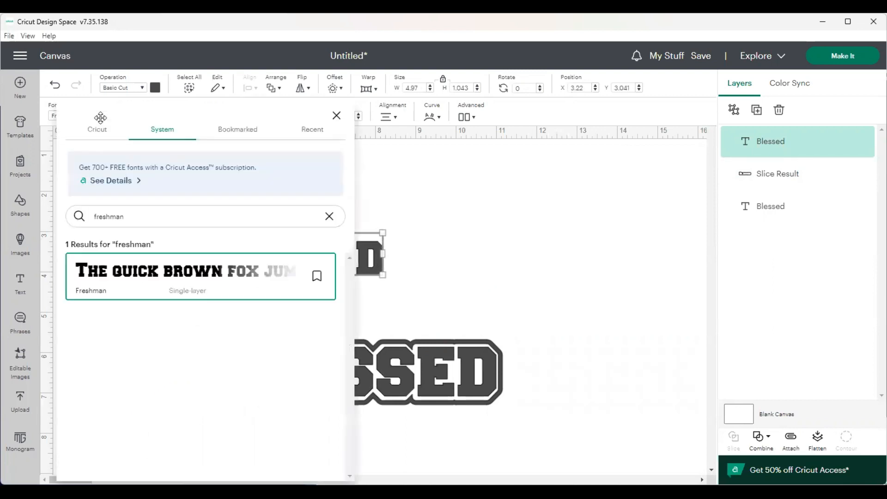
click(330, 219)
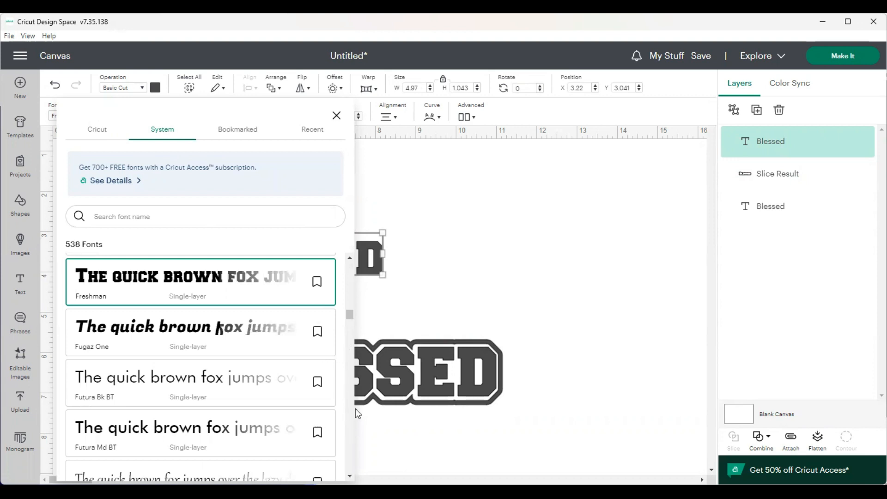
drag(349, 314, 348, 315)
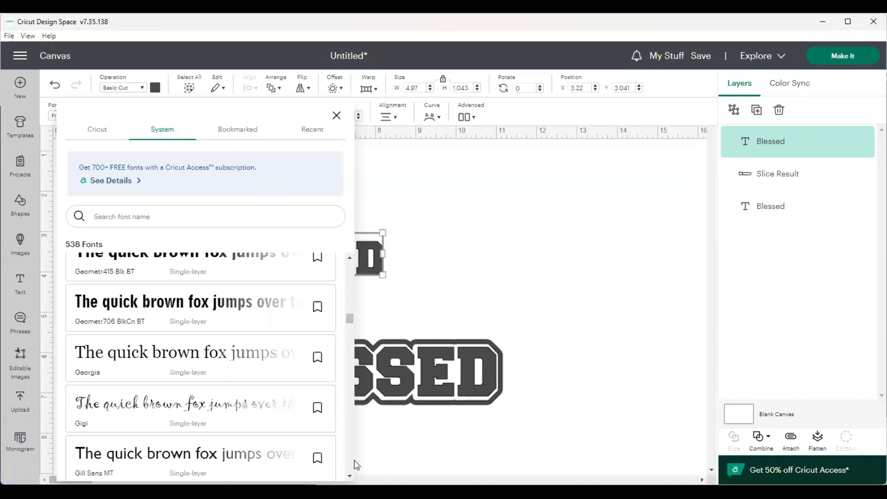
click(349, 476)
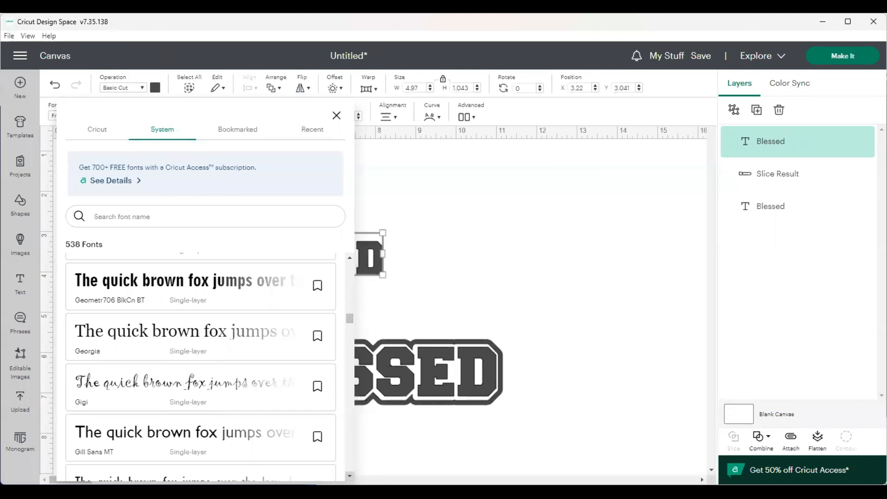
click(350, 476)
click(350, 475)
click(349, 476)
click(350, 475)
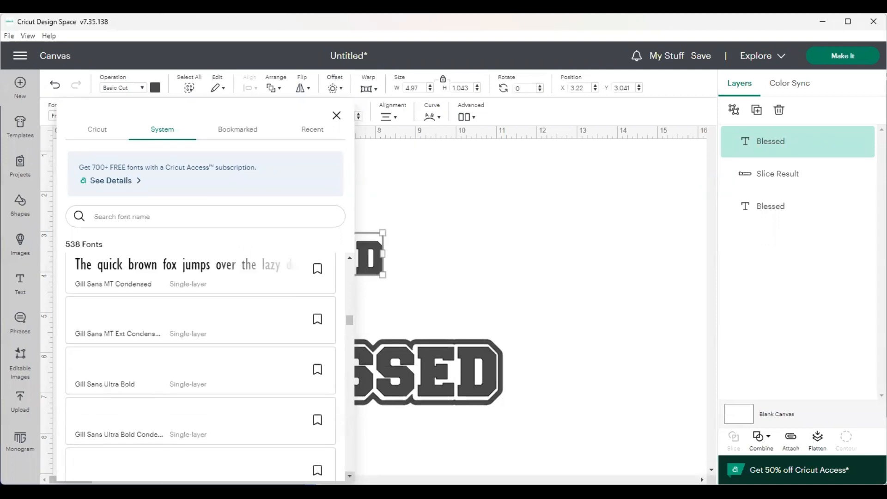
click(350, 476)
click(350, 476)
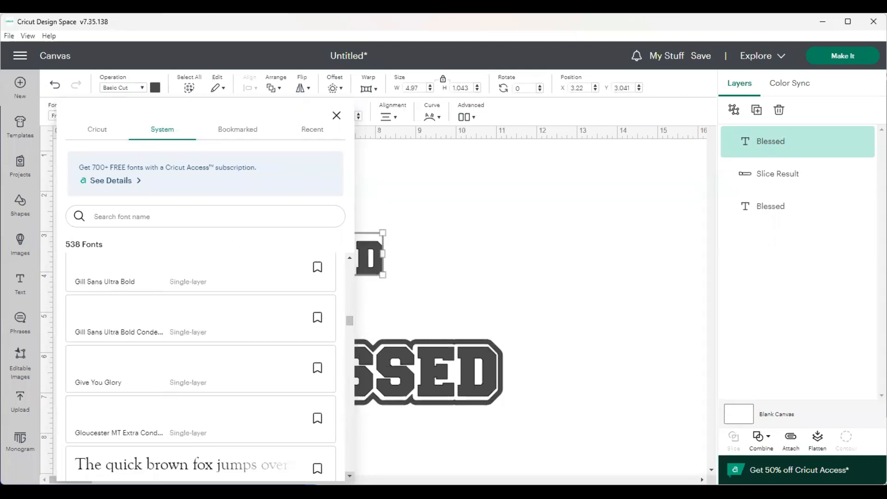
click(350, 476)
click(350, 476)
click(350, 475)
click(350, 476)
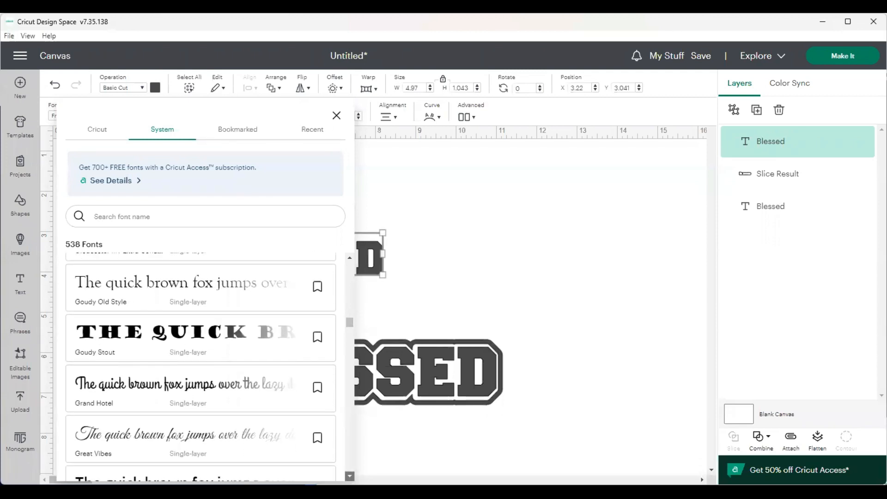
click(350, 476)
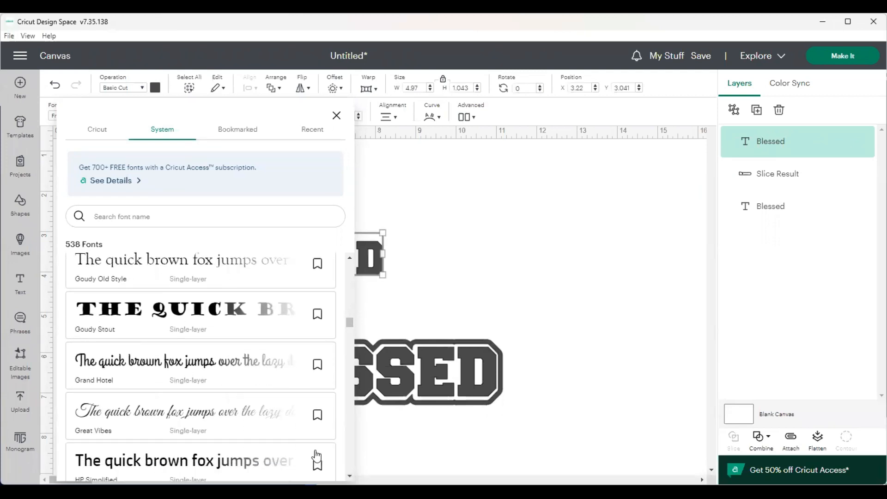
click(231, 418)
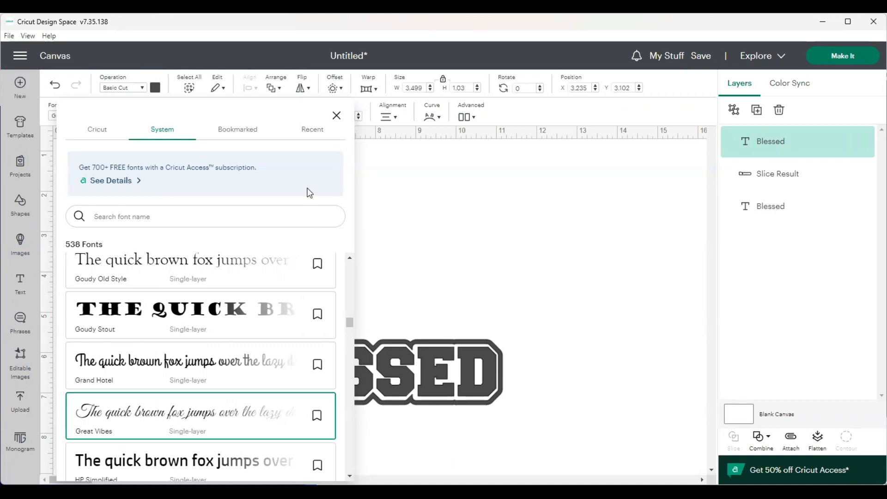
click(336, 115)
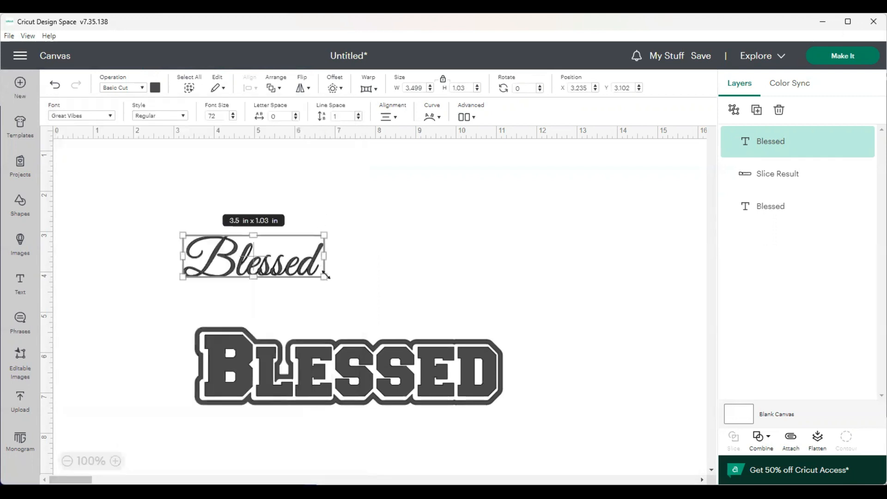
drag(325, 277, 452, 252)
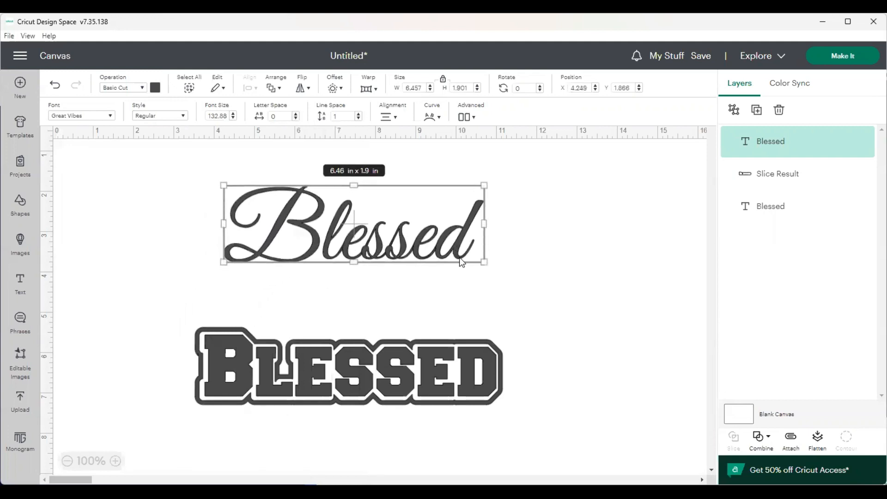
Step: Add a 0.10 in rounded, welded offset around the script "Blessed" text and another 0.10 in rounded offset around that offset
click(336, 88)
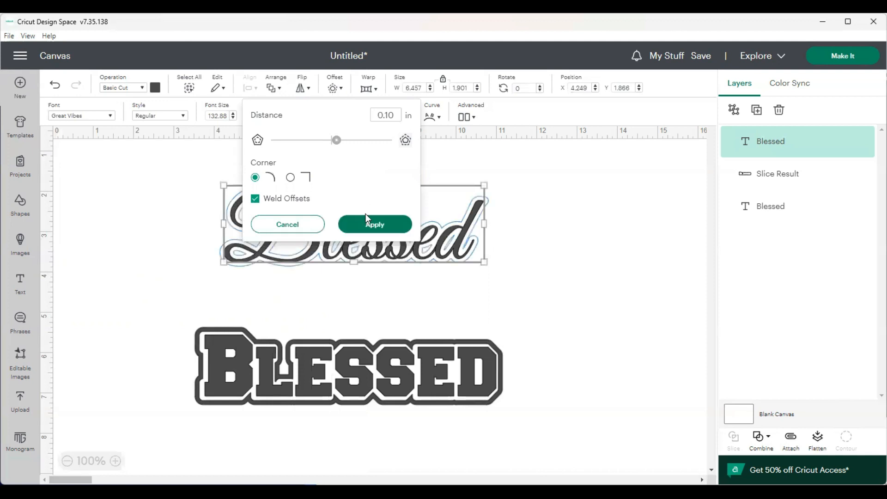
click(371, 227)
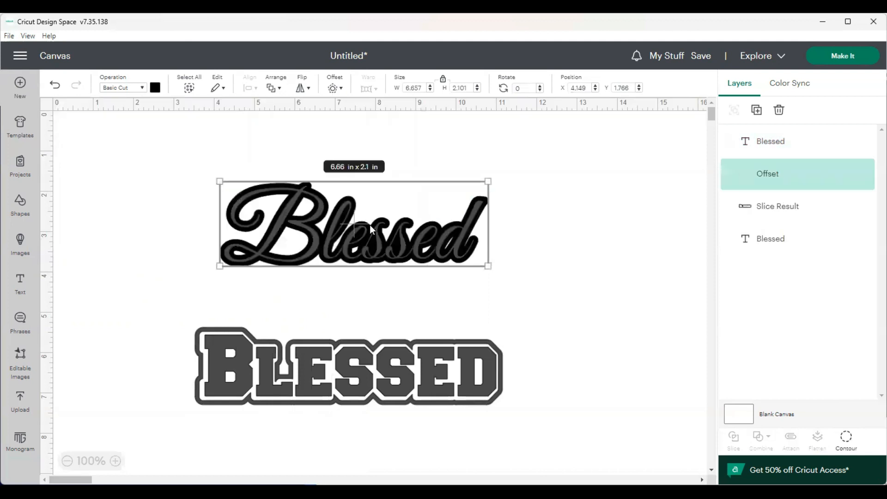
click(333, 90)
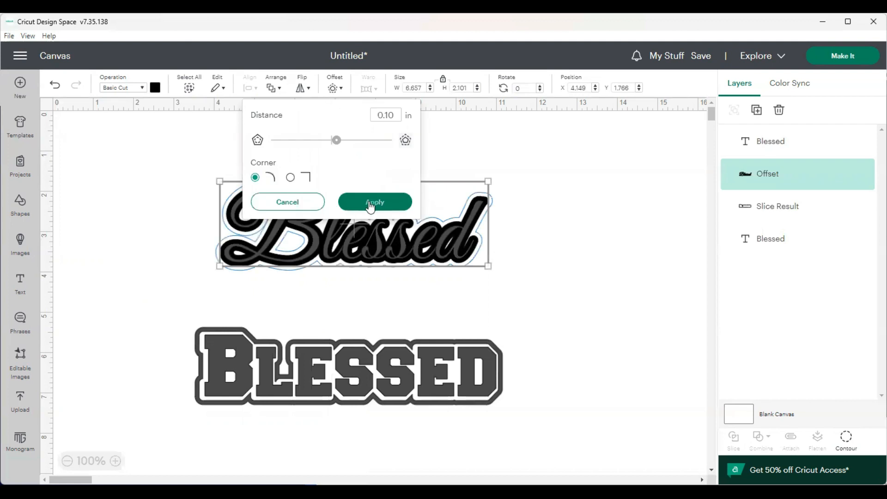
click(370, 204)
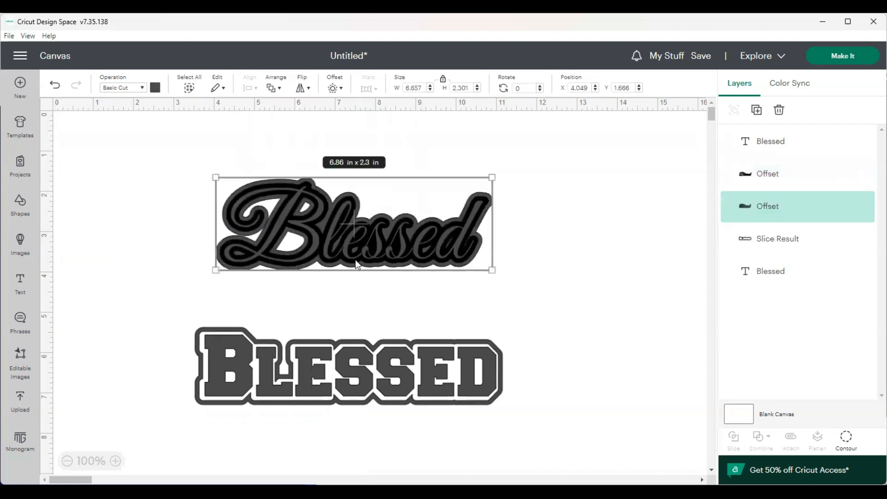
click(351, 306)
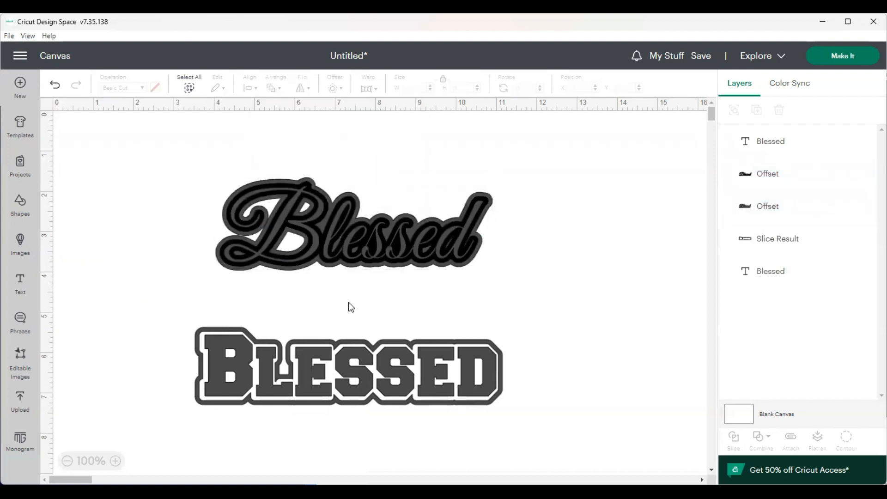
Step: Move the script text off its offsets and slice the two stacked offsets with each other
click(318, 265)
drag(318, 264, 544, 384)
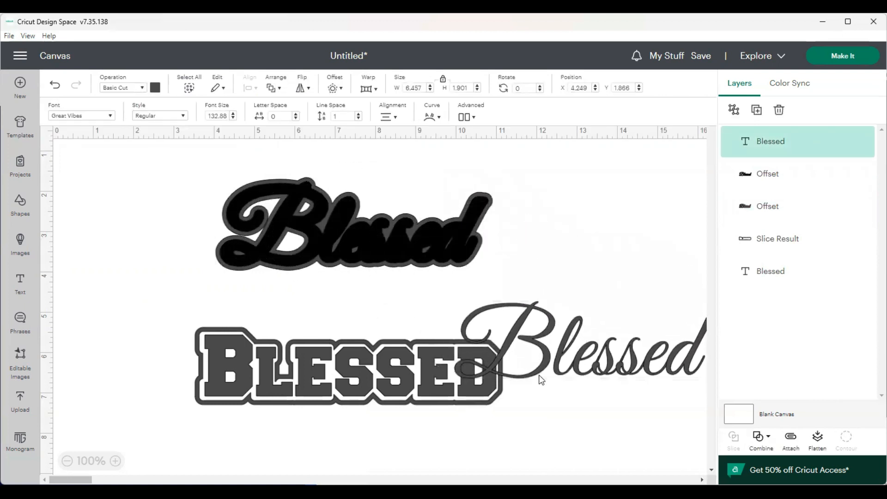
drag(168, 153, 518, 278)
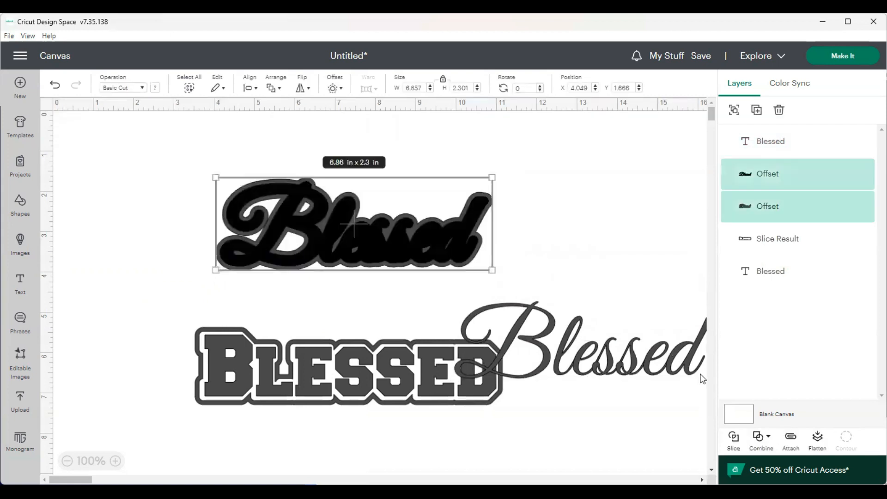
click(734, 440)
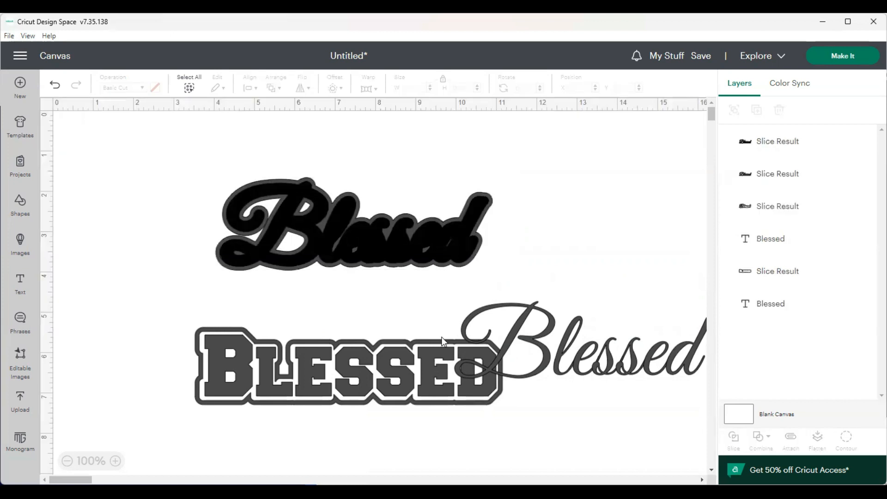
Step: Separate the pieces: move the two solid slice results above the hollow outline and place the script text beside it
drag(427, 250, 560, 179)
drag(459, 248, 584, 169)
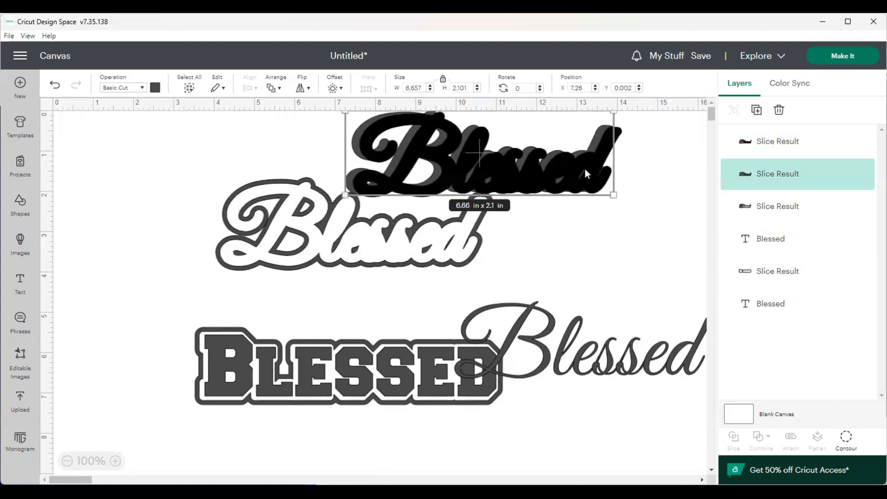
drag(428, 259, 330, 284)
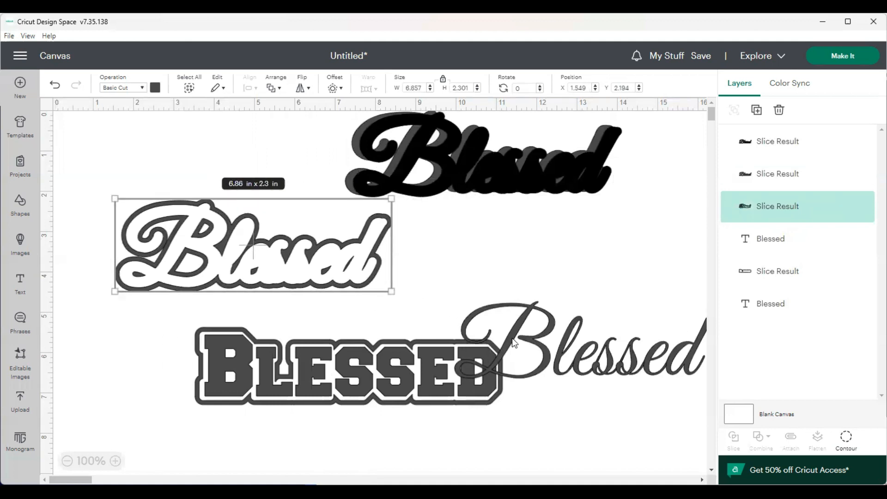
drag(512, 337, 181, 242)
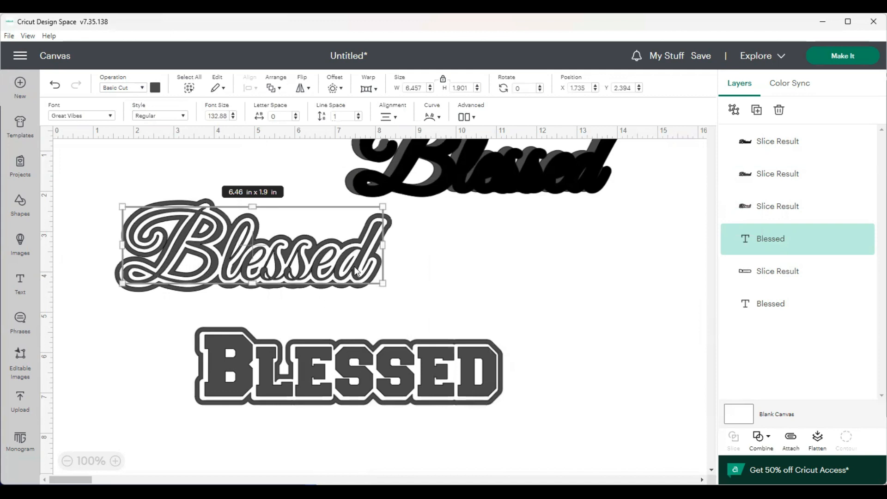
drag(350, 273, 661, 278)
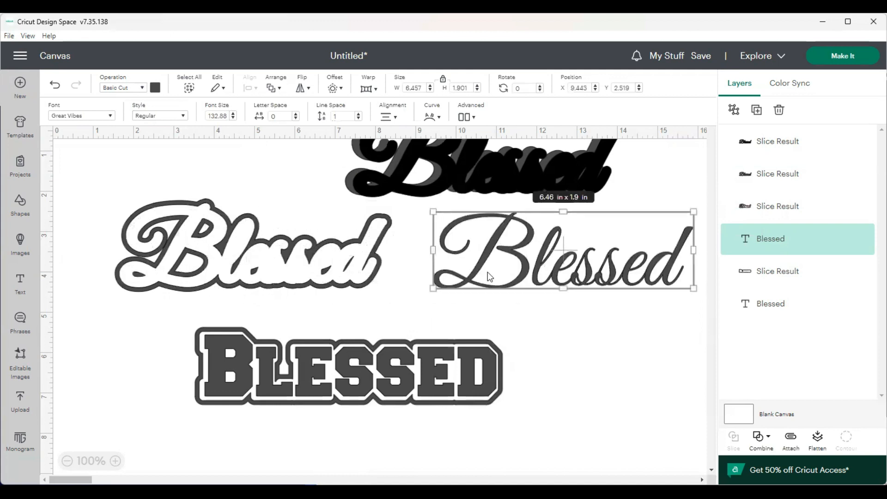
Step: Hide the small leftover contours inside the script outline at the B's tail, the first e and the d
click(358, 280)
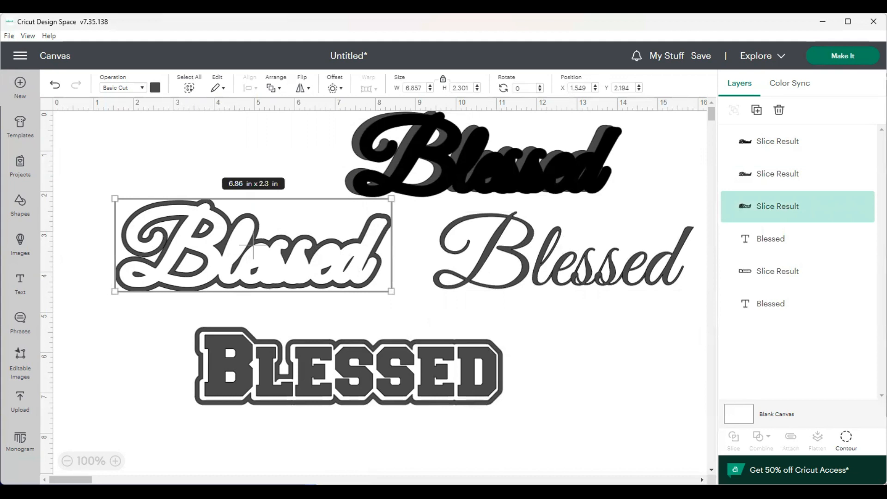
click(844, 440)
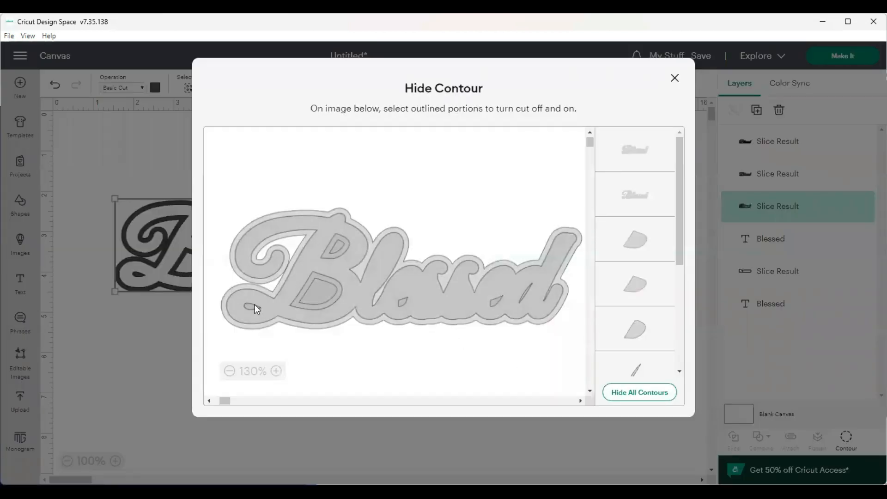
click(246, 307)
click(407, 303)
click(525, 296)
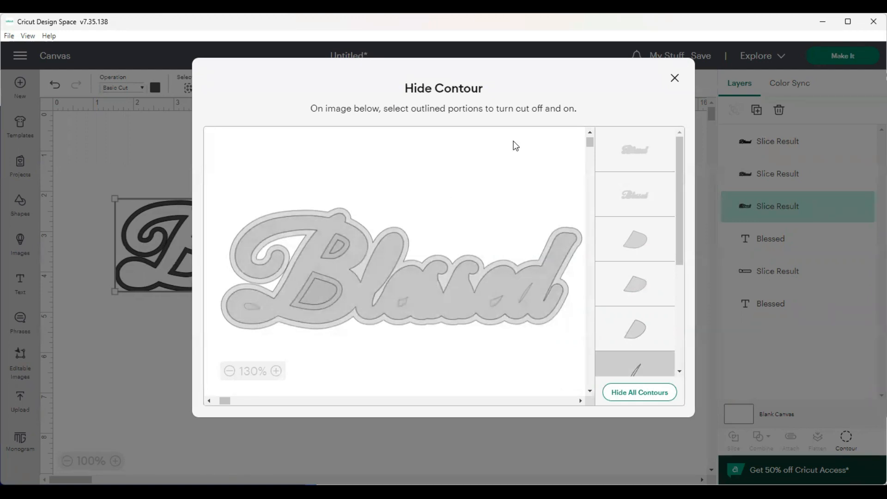
click(675, 79)
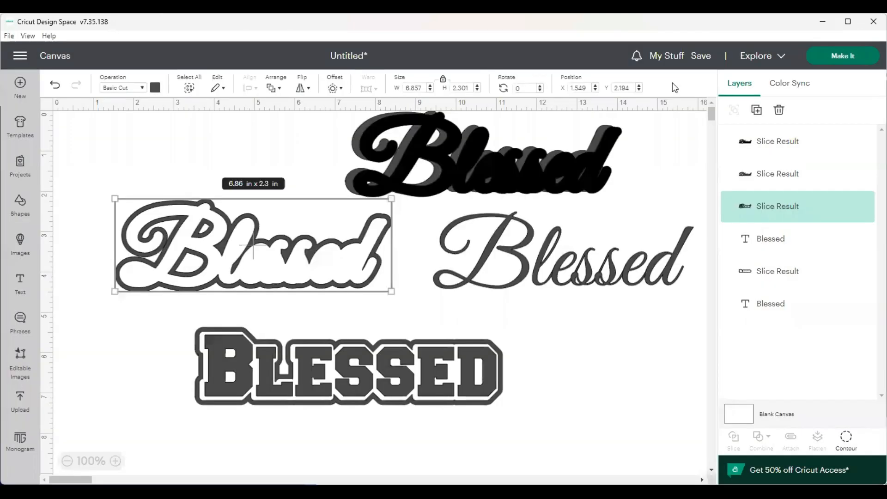
Step: Place the script "Blessed" text inside the cleaned outline and color the outline red
drag(618, 269, 308, 264)
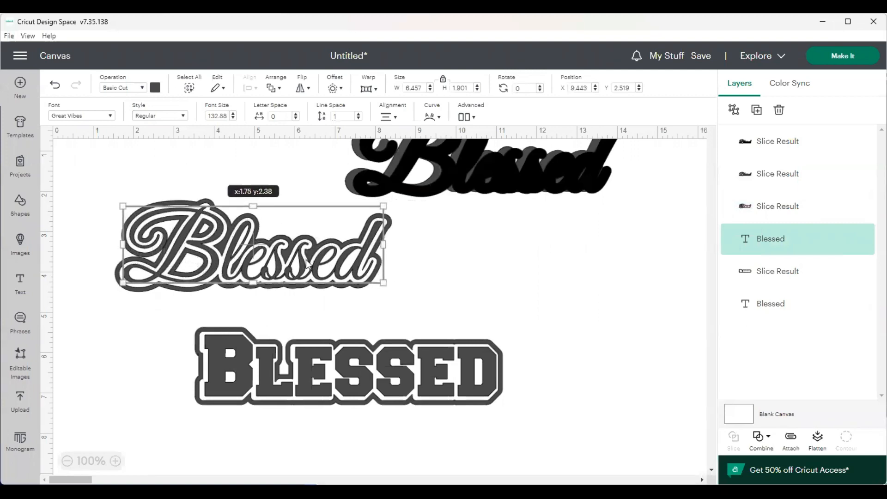
click(566, 297)
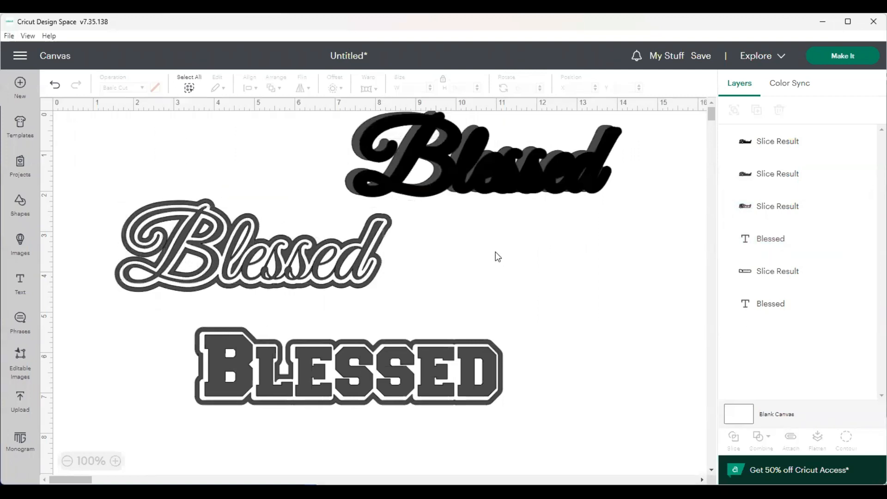
click(387, 220)
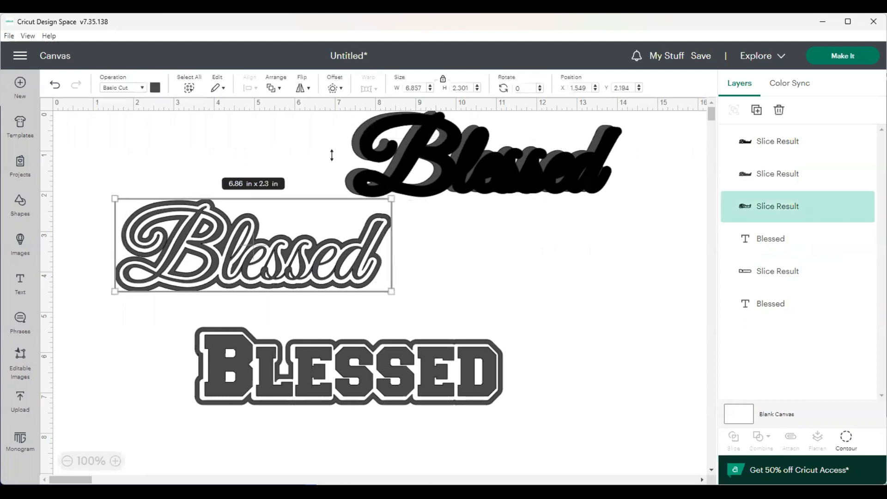
click(154, 87)
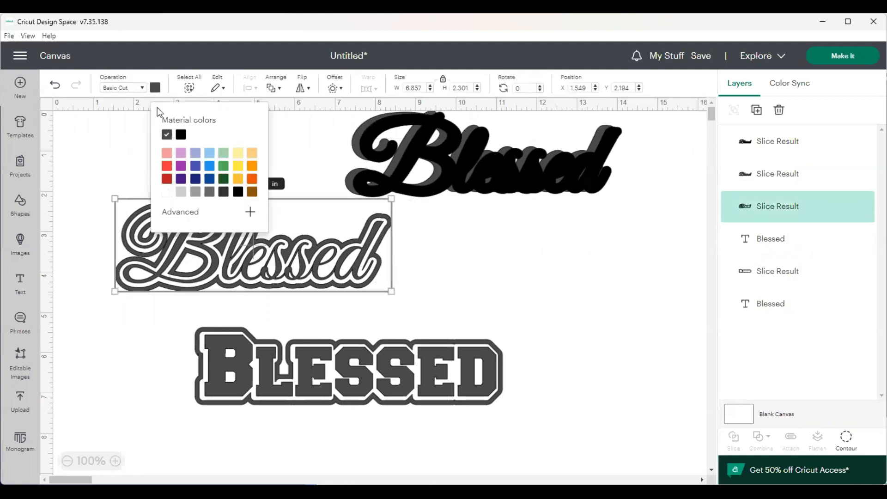
click(167, 166)
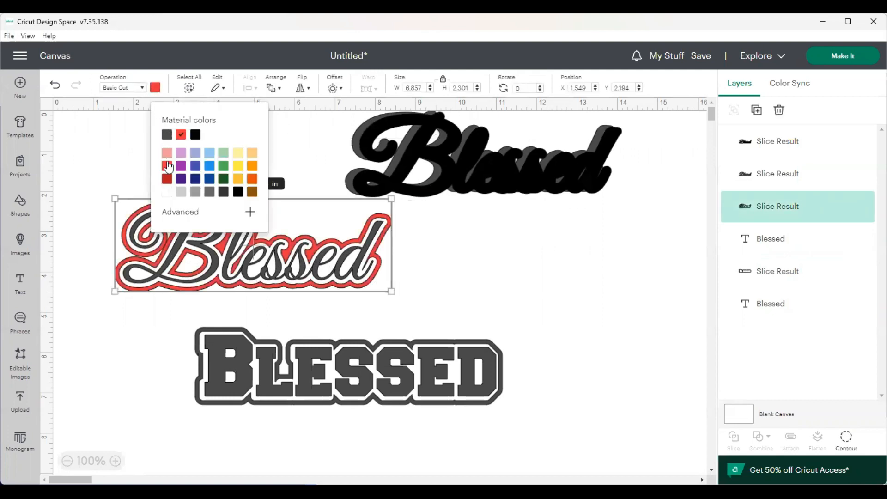
click(451, 255)
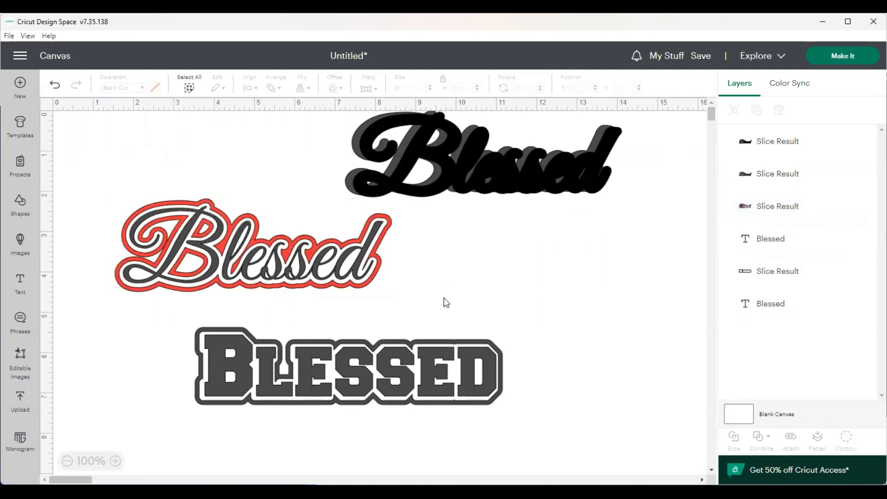
Step: Color the outline around the Freshman "Blessed" text yellow
click(442, 342)
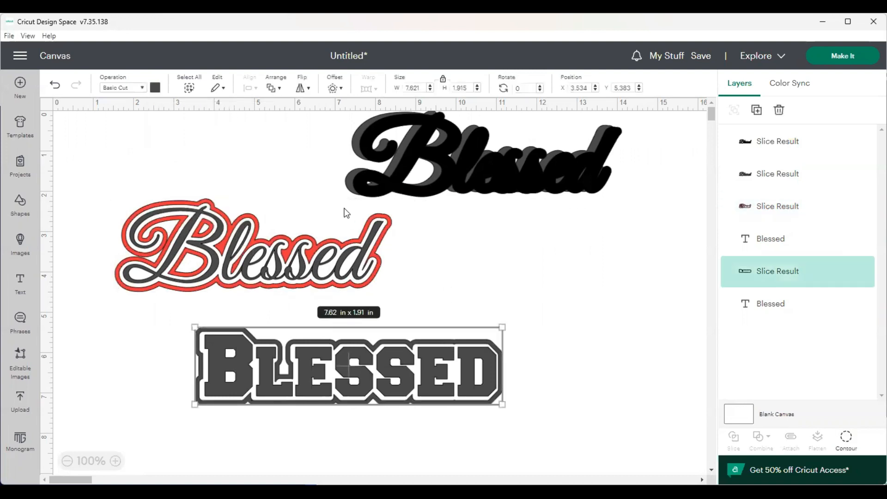
click(156, 88)
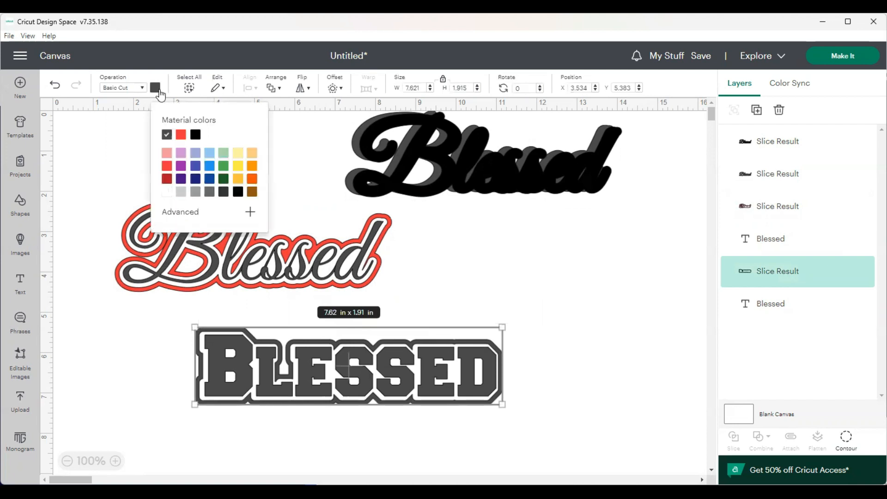
click(239, 172)
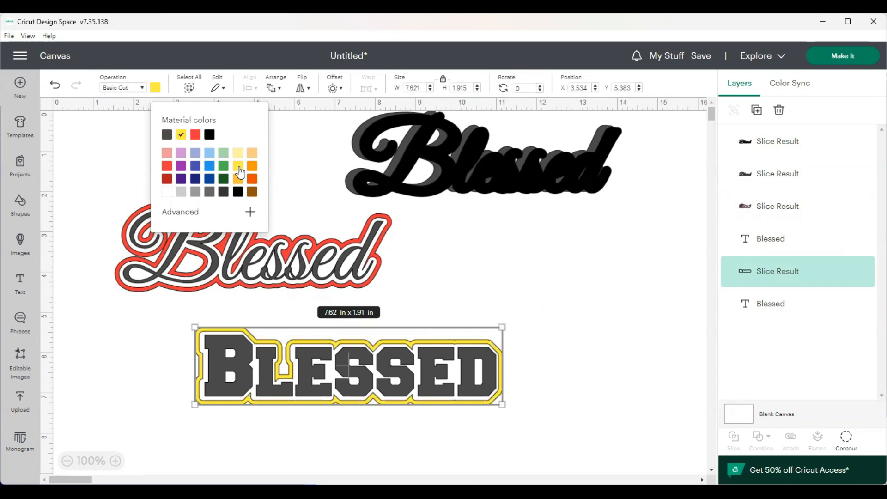
click(543, 264)
Step: Delete the two solid script slice results above the designs
drag(329, 134, 612, 178)
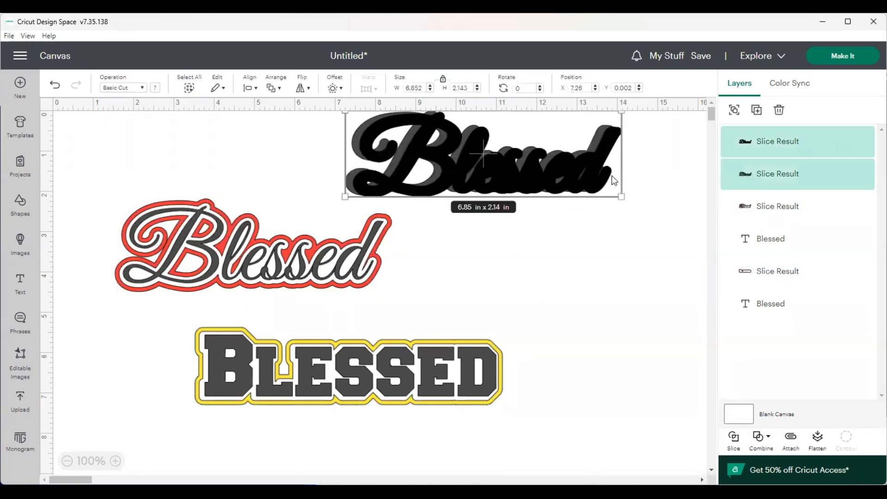
key(Delete)
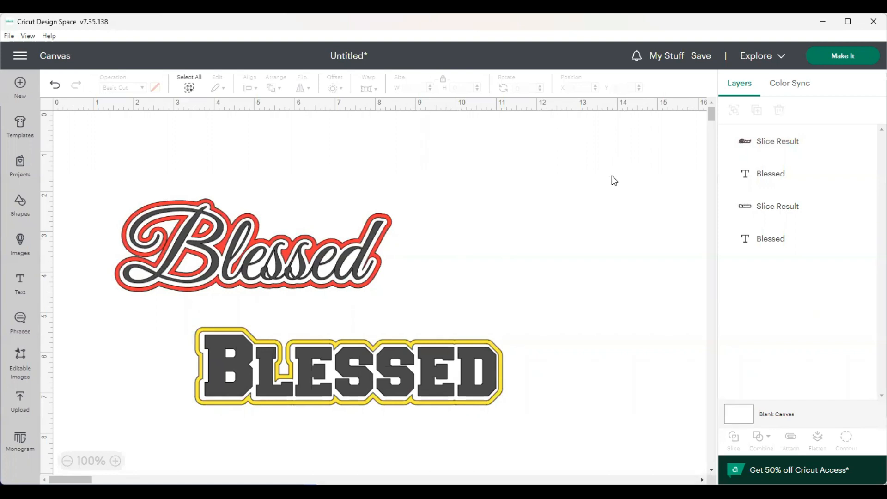